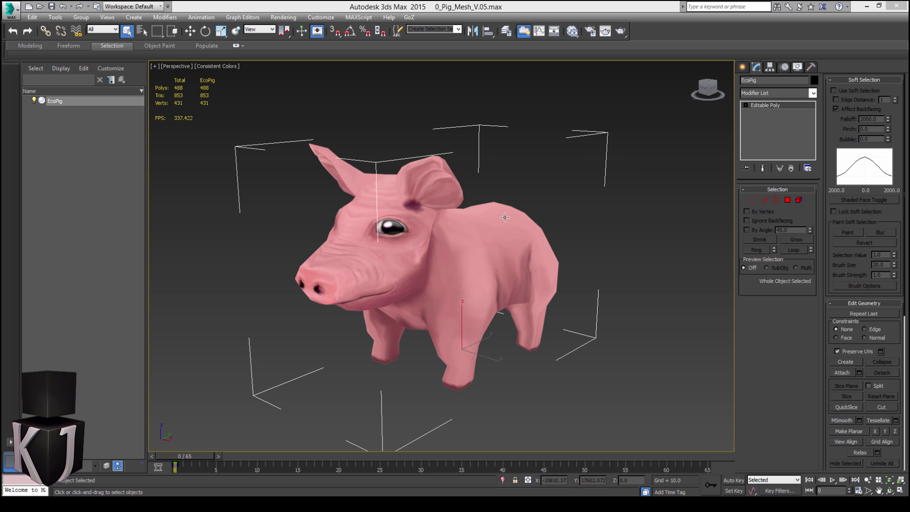
- Enter vertex editing on the pig mesh and select all the vertices of its head from the side
mouse_move(476, 279)
middle_mouse_down()
mouse_move(473, 256)
mouse_move(481, 275)
middle_mouse_up()
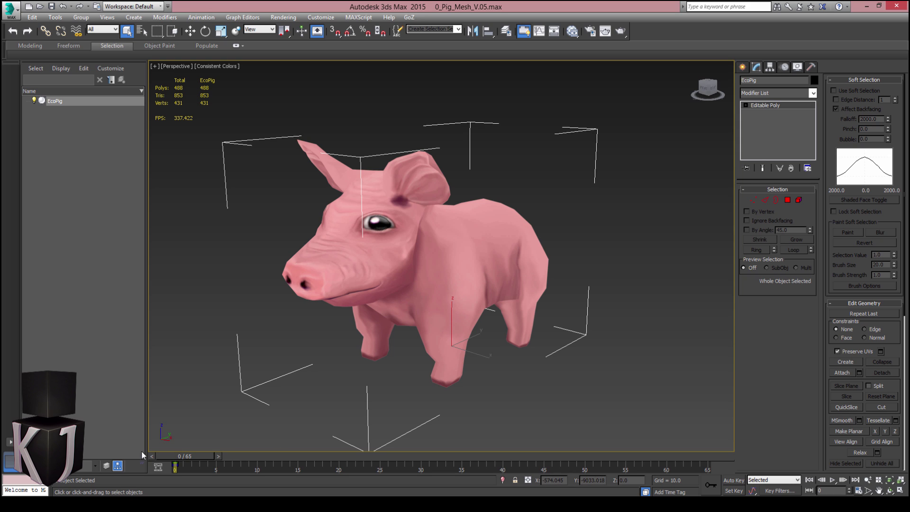
left_click(753, 202)
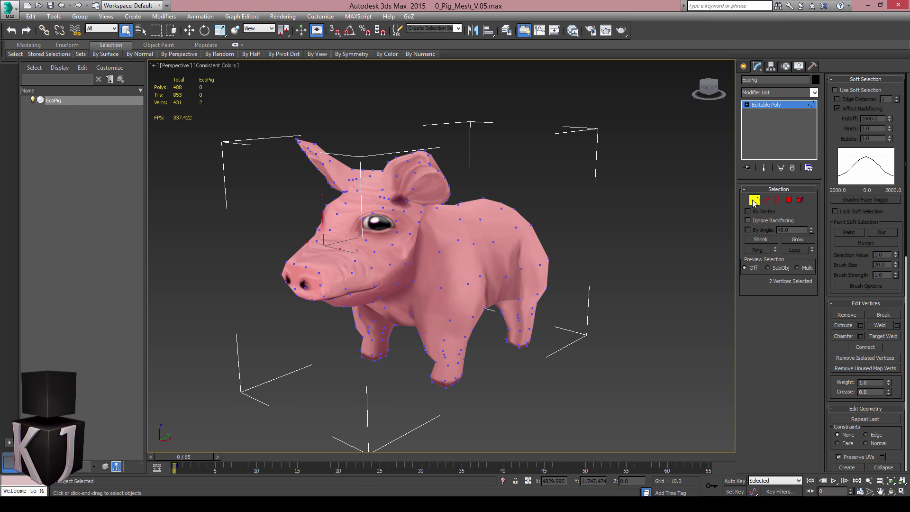
middle_click_drag(428, 321, 394, 304, "alt")
middle_click_drag(394, 304, 373, 237)
middle_click_drag(373, 237, 384, 324)
left_click_drag(305, 158, 422, 349)
- Create a position, rotation and scale key at frame 0 and turn on Auto Key
right_click(190, 456)
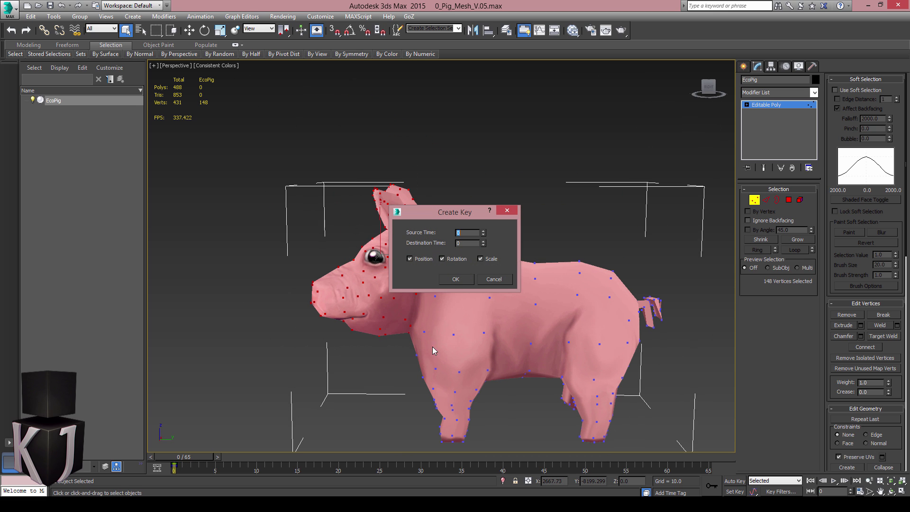
left_click(456, 279)
middle_click_drag(455, 284, 256, 479, "alt")
left_click(734, 481)
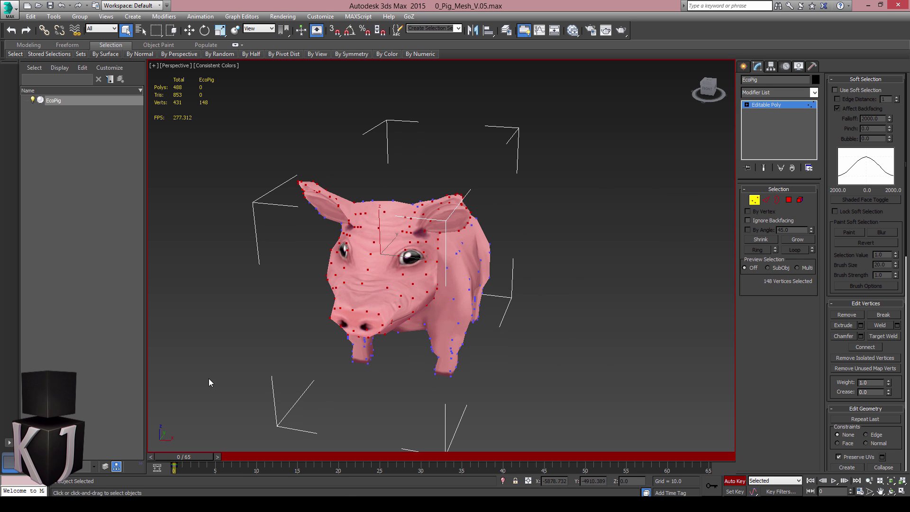
- Enable soft selection so the selected head vertices blend into the neck
left_click(836, 90)
middle_click_drag(545, 258, 379, 244, "alt")
left_click_drag(309, 114, 401, 248, "ctrl")
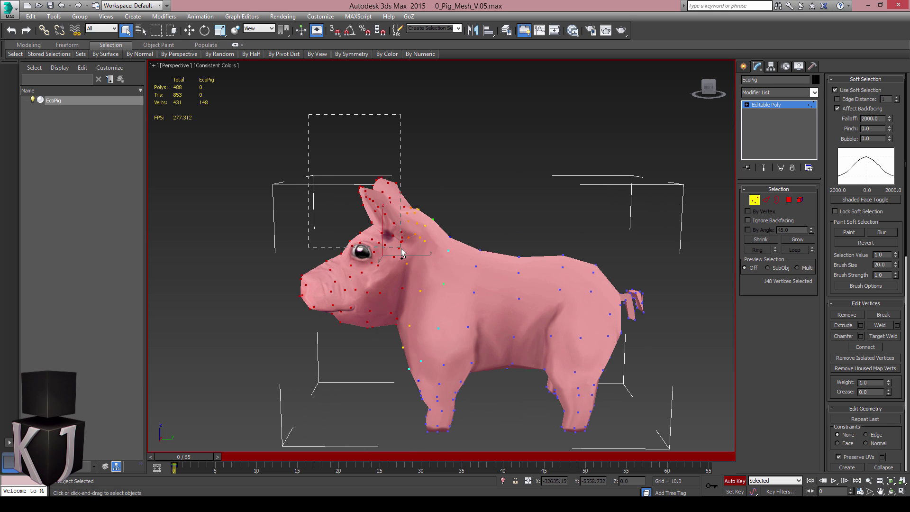
middle_click_drag(343, 317, 390, 344, "alt")
- At frame 10, turn off Preserve UVs and rotate the head vertices so the pig's head turns aside
left_click_drag(184, 457, 260, 457)
key("r")
middle_click_drag(360, 429, 393, 402, "alt")
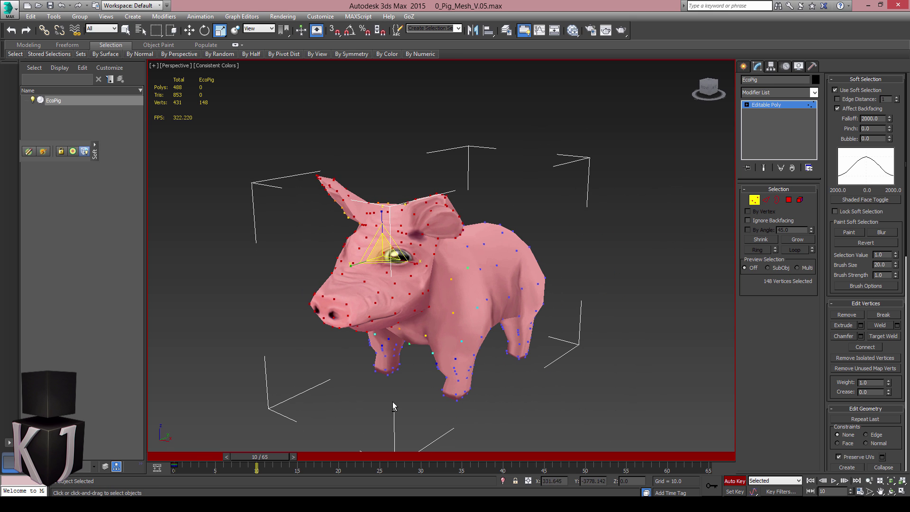
key("e")
mouse_move(375, 246)
left_mouse_down()
mouse_move(368, 257)
mouse_move(373, 252)
left_mouse_up()
key("ctrl+z")
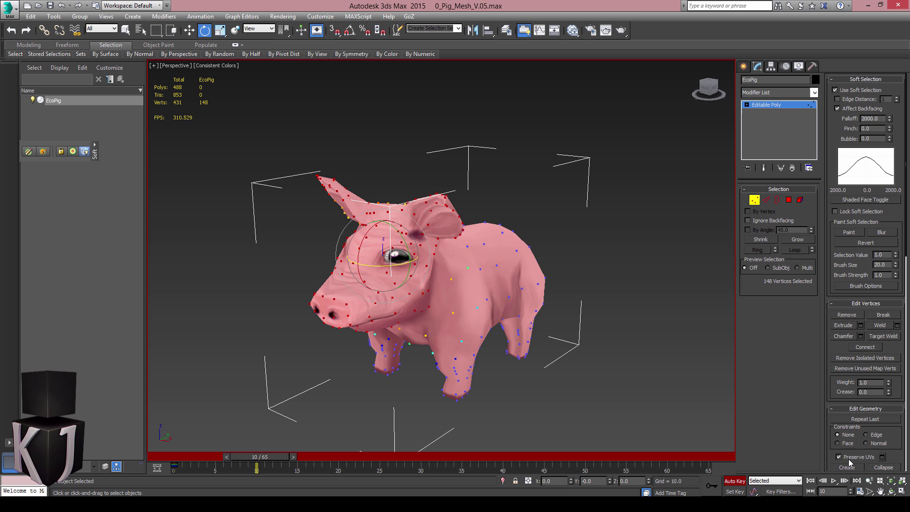
left_click(849, 459)
left_click_drag(401, 240, 384, 265)
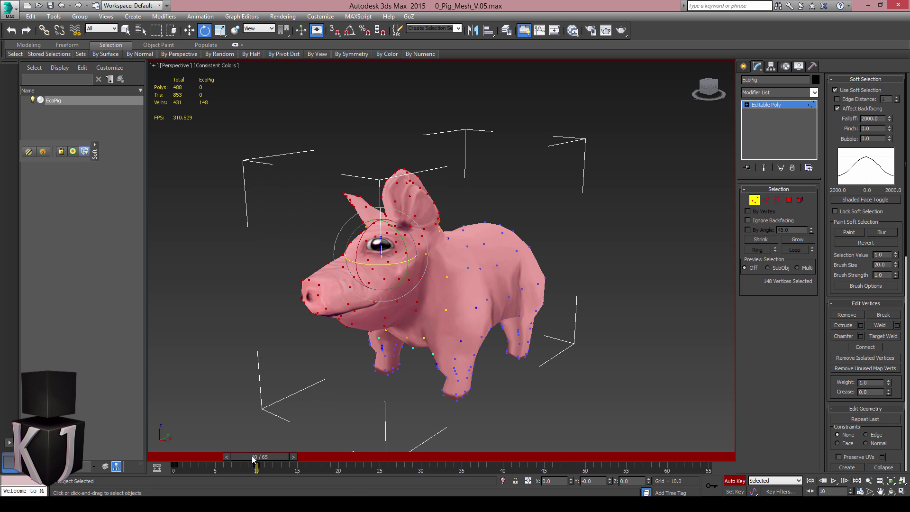
- At frame 20, rotate the head in the opposite direction and shift its position slightly
left_click_drag(253, 458, 335, 457)
mouse_move(379, 239)
left_mouse_down()
mouse_move(388, 260)
mouse_move(386, 246)
left_mouse_up()
key("w")
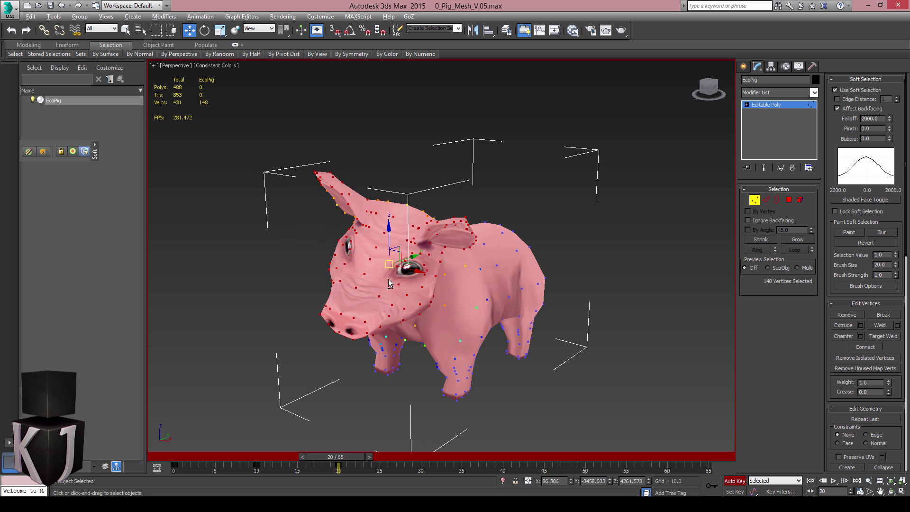
middle_click_drag(395, 246, 397, 277, "alt")
left_click_drag(403, 266, 406, 274)
middle_click_drag(403, 318, 405, 280, "alt")
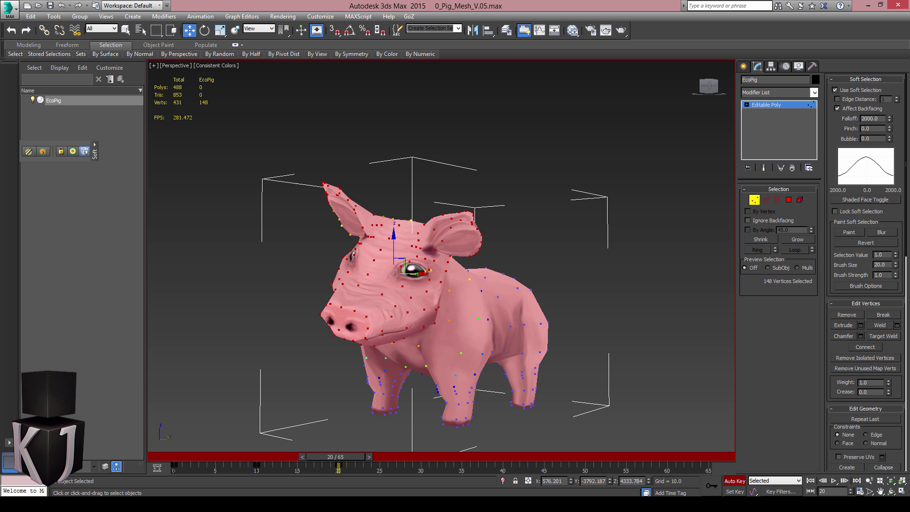
- At frame 30, scale up the head vertices and rotate the pig's head
left_click_drag(334, 458, 417, 457)
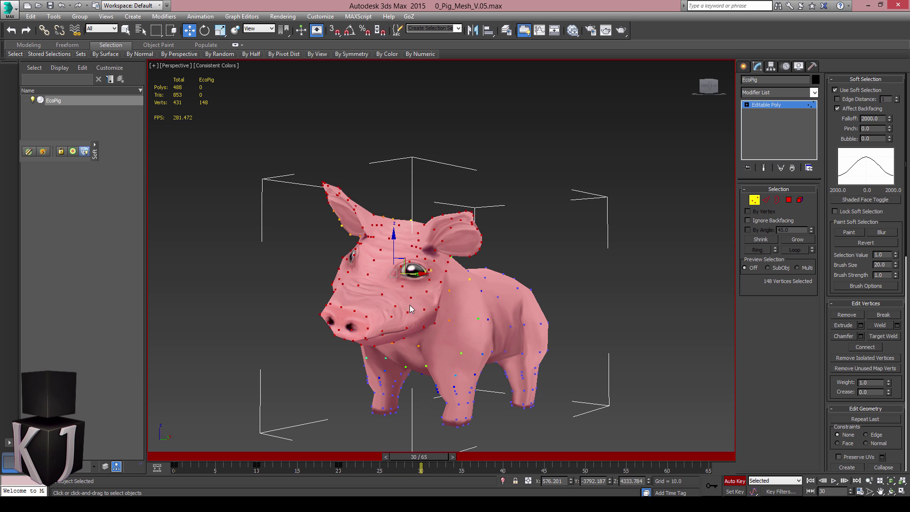
middle_click_drag(427, 320, 398, 279, "alt")
key("r")
left_click_drag(392, 274, 390, 256)
key("e")
middle_click_drag(399, 285, 486, 424, "alt")
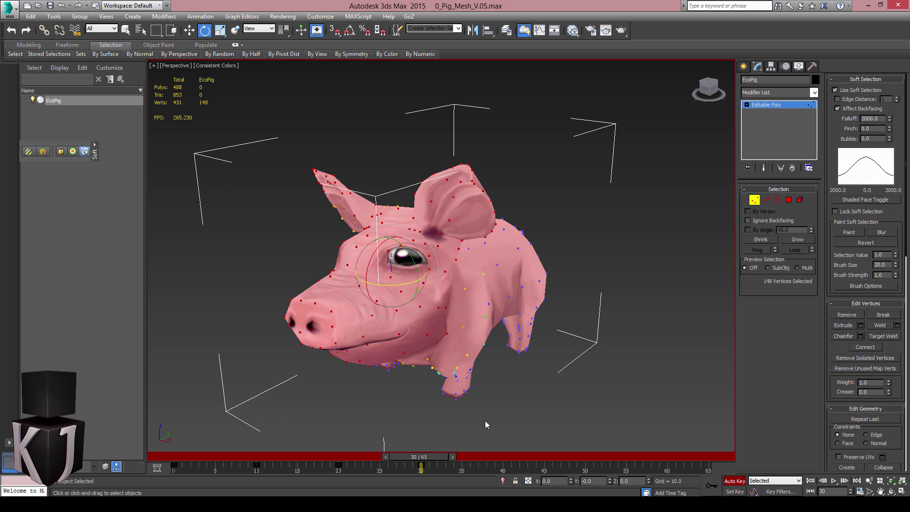
- At frame 40, rotate the head and scale it down to about 56%
left_click_drag(419, 456, 503, 457)
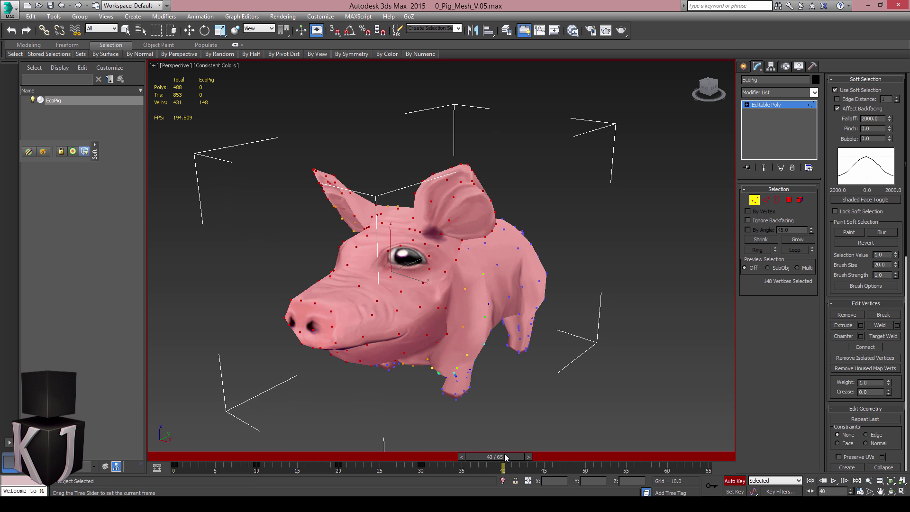
key("e")
left_click_drag(389, 269, 380, 280)
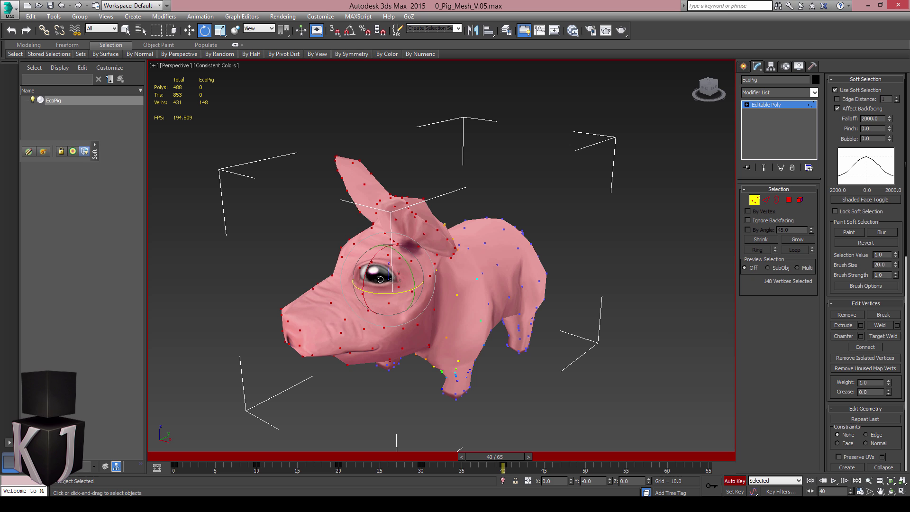
key("r")
middle_click_drag(380, 279, 423, 347, "alt")
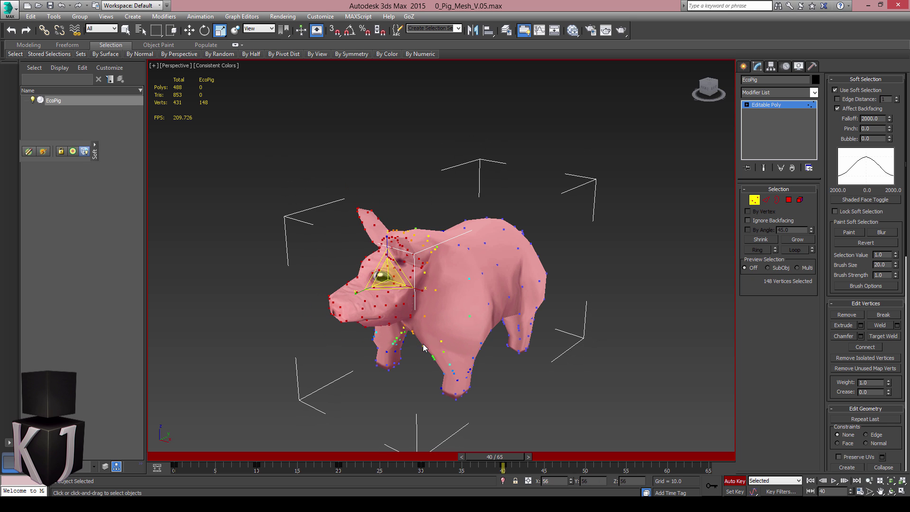
- Rotate the head at frame 48, and scale it back up at frame 59
left_click_drag(502, 456, 577, 455)
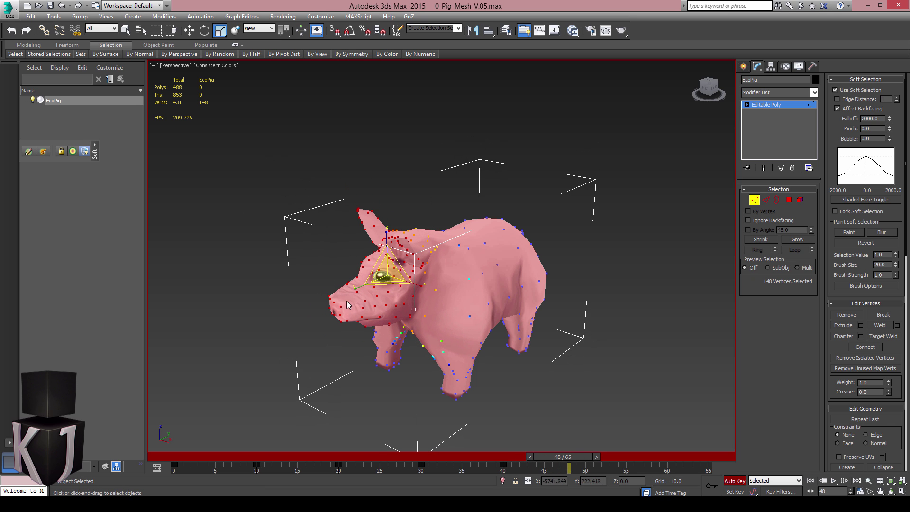
key("e")
left_click_drag(390, 274, 392, 308)
key("r")
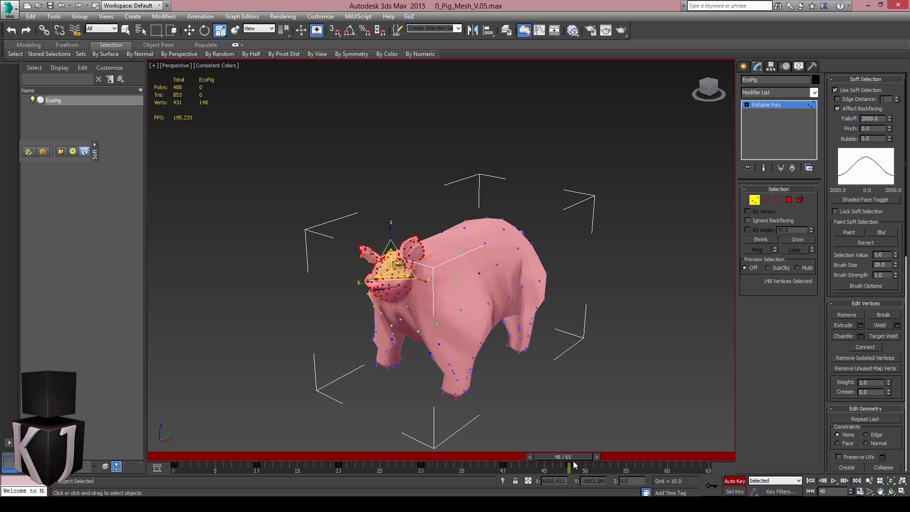
left_click_drag(571, 457, 647, 457)
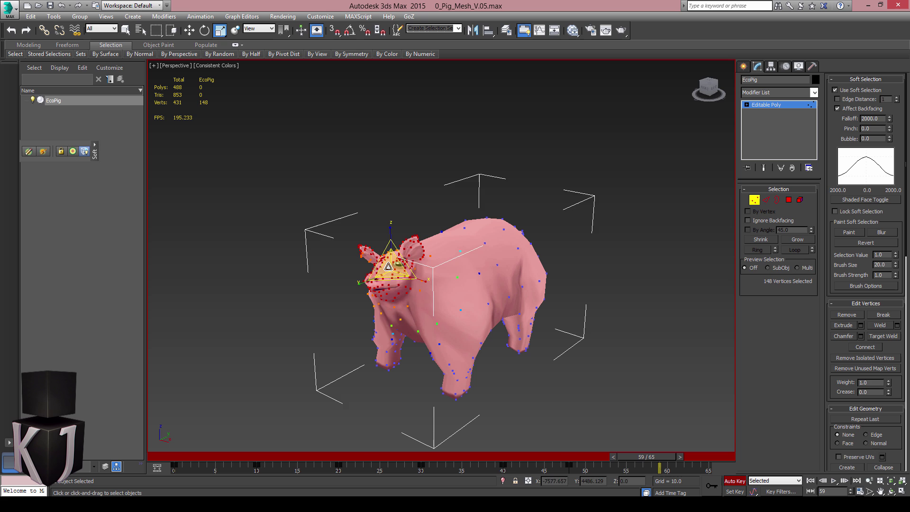
left_click_drag(388, 267, 309, 413)
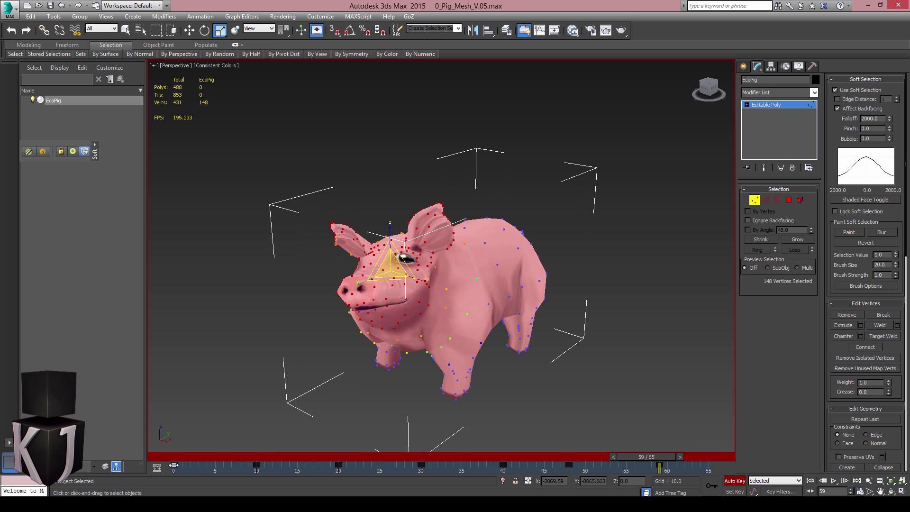
- Copy the frame 0 key to frame 65, shift the frame 59 key to frame 56, and return to frame 0
left_click_drag(174, 465, 709, 466, "shift")
left_click_drag(643, 468, 171, 453)
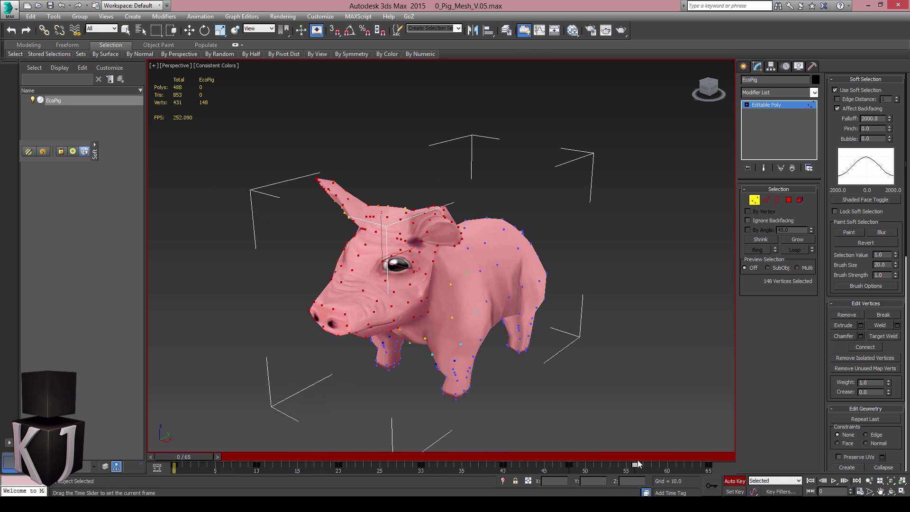
- Play the head animation, stop it, and leave vertex editing
left_click(833, 482)
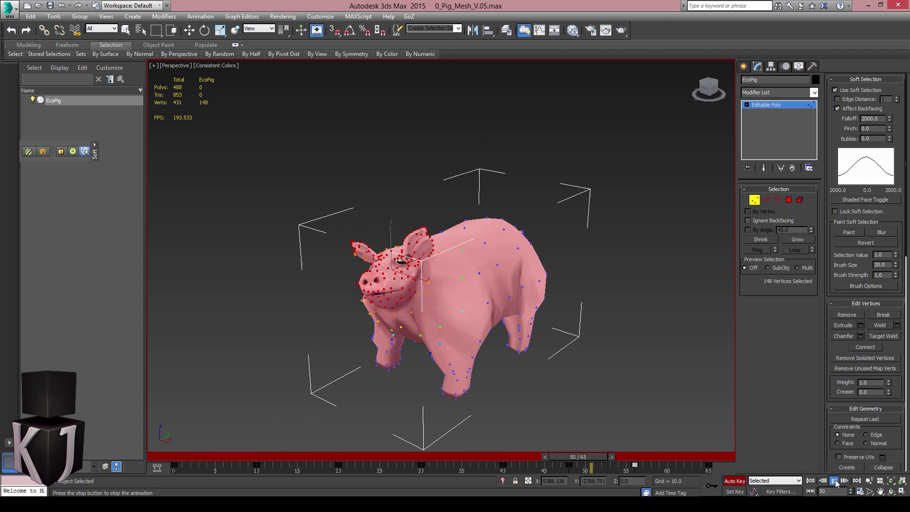
left_click(835, 482)
left_click(755, 200)
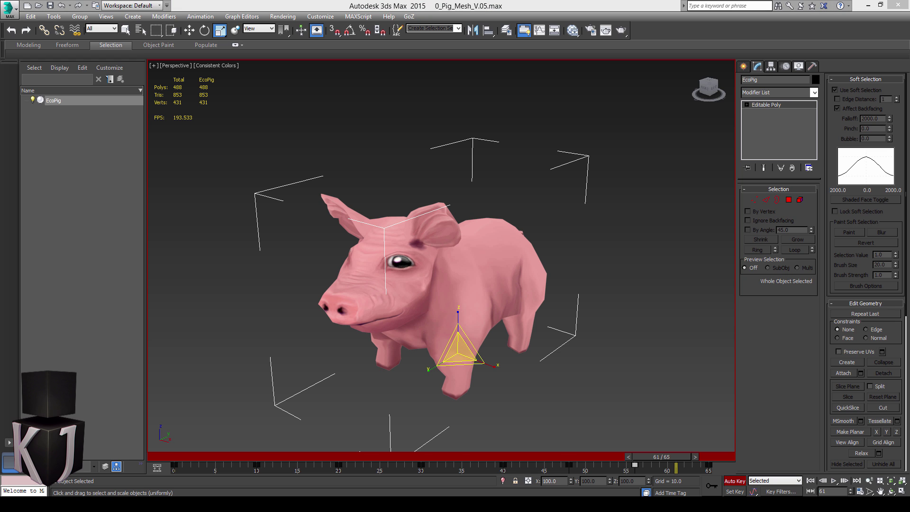
- Load VertexAnimationTools.ms from the Unreal Engine 4.8 3dsMaxScripts folder into 3ds Max and move its window clear of the pig
left_click_drag(0, 175, 492, 108)
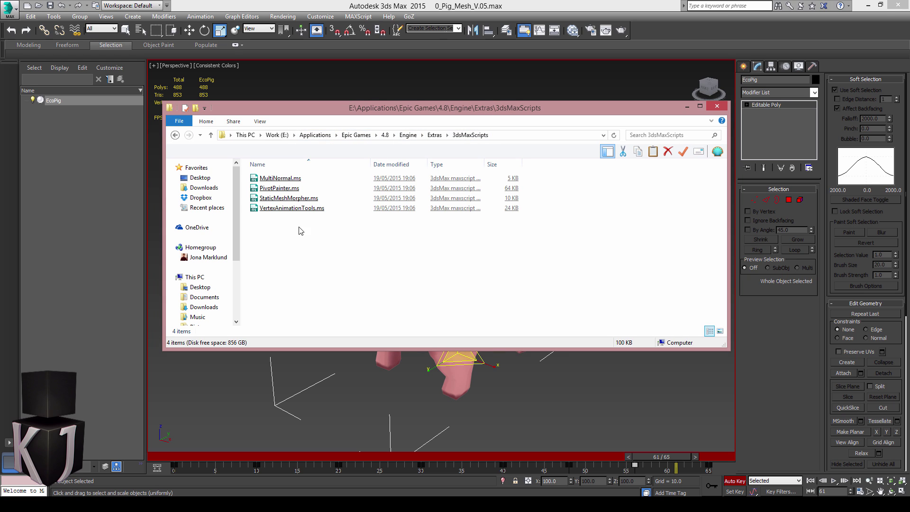
left_click(276, 209)
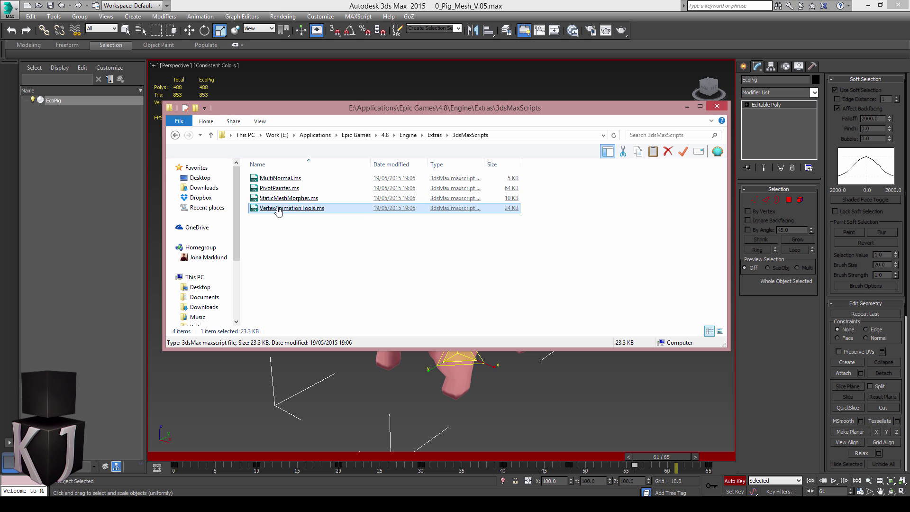
left_click_drag(276, 209, 345, 390)
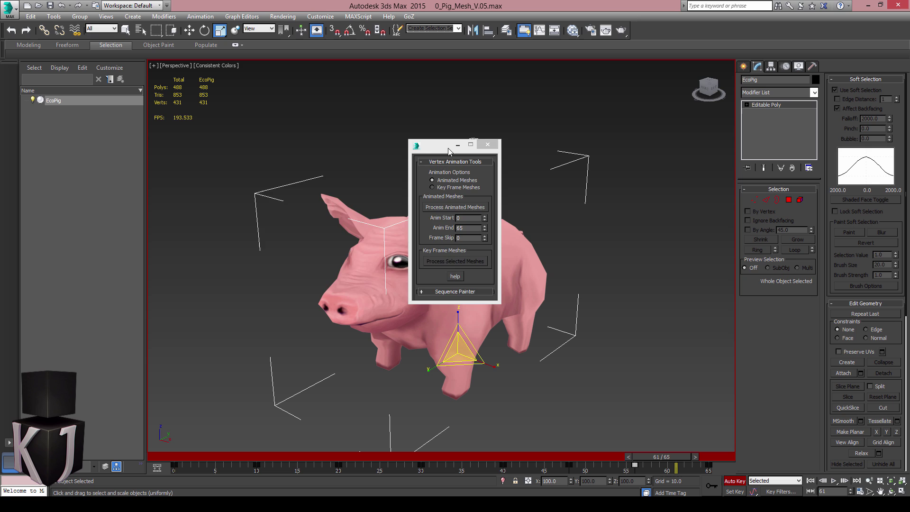
left_click_drag(448, 148, 119, 143)
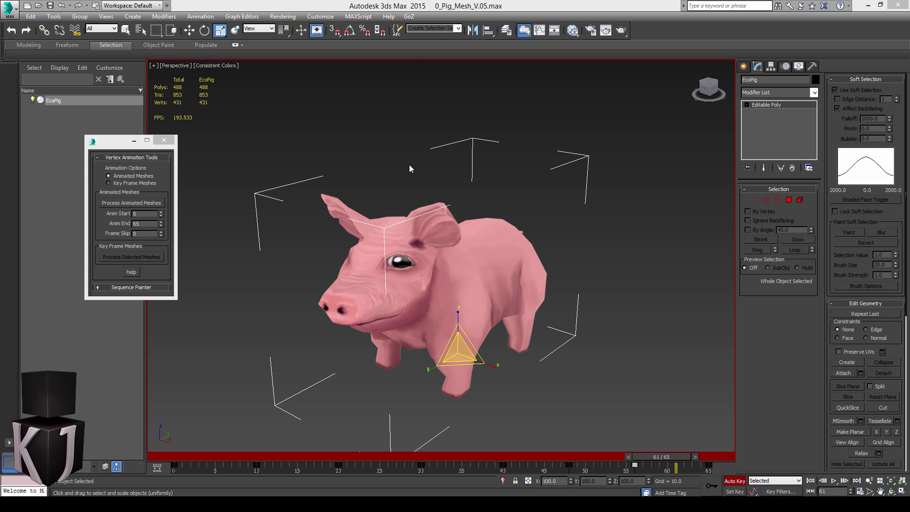
- Check the system unit scale in the Units Setup and close the unit dialogs
left_click(332, 19)
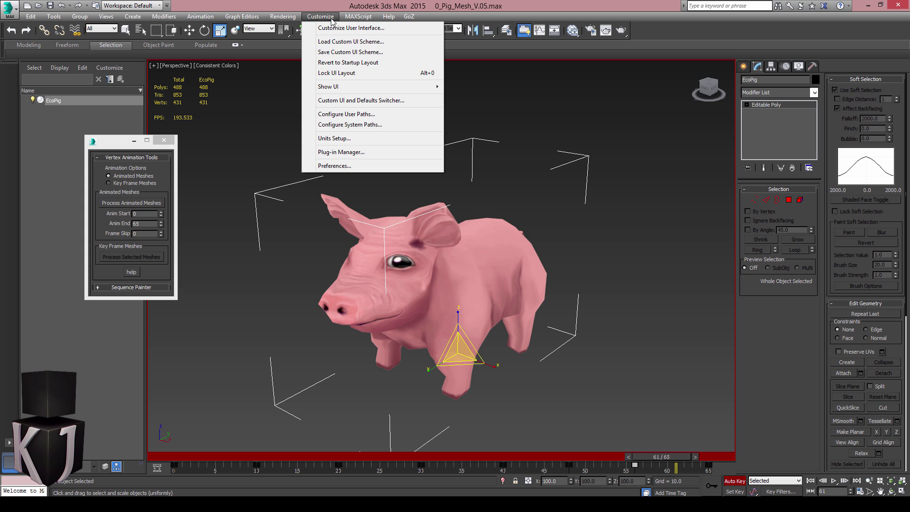
left_click(352, 138)
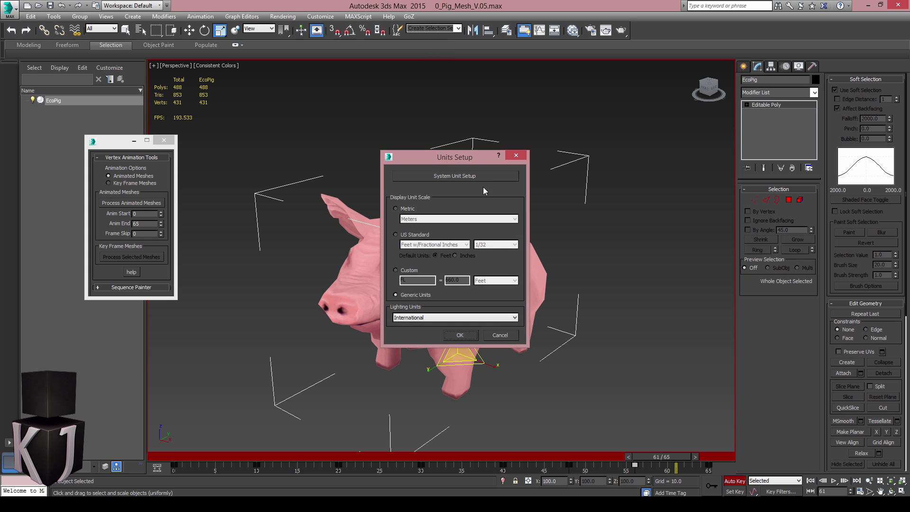
left_click(485, 176)
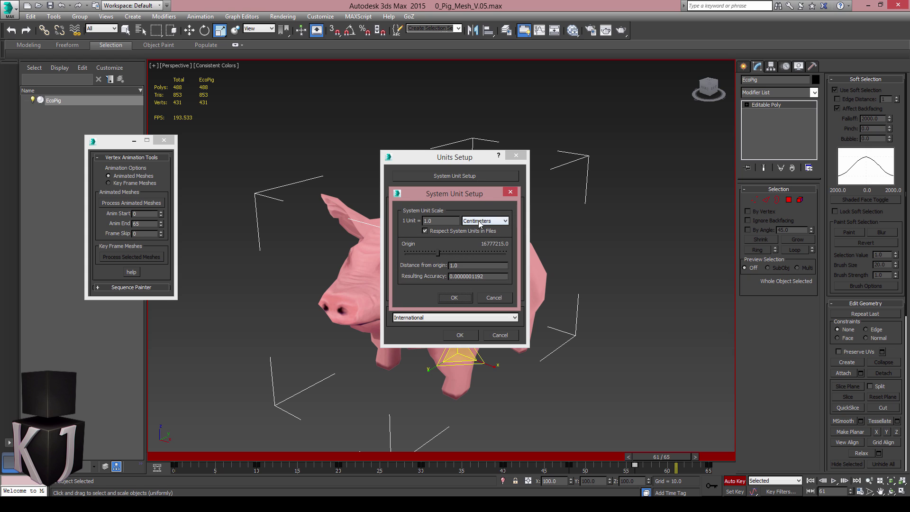
left_click(455, 297)
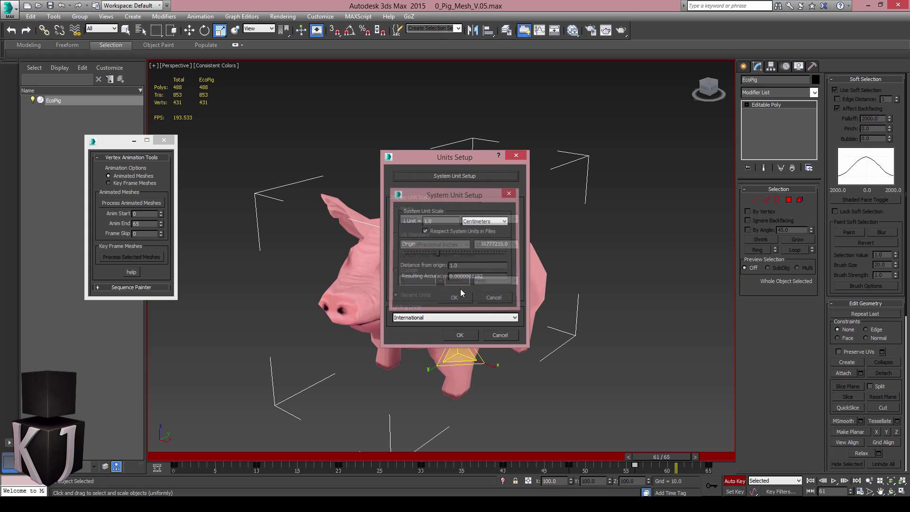
left_click(460, 335)
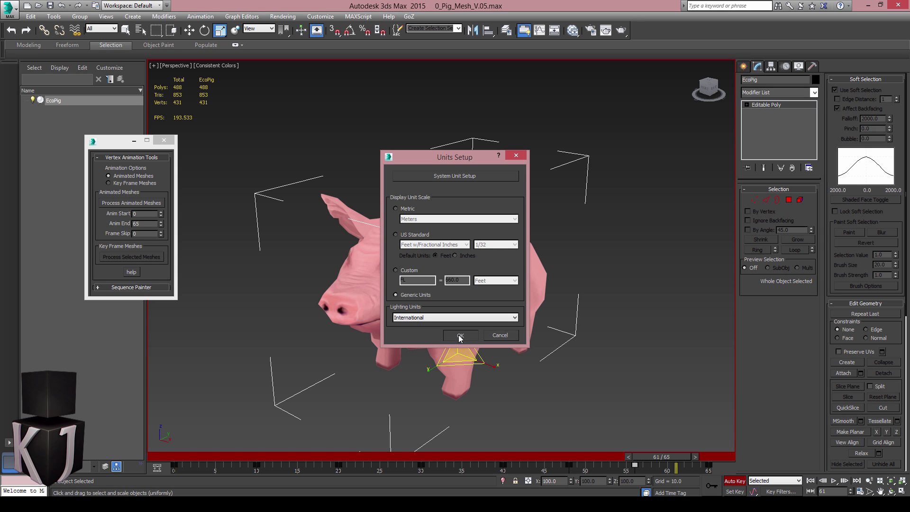
left_click(461, 335)
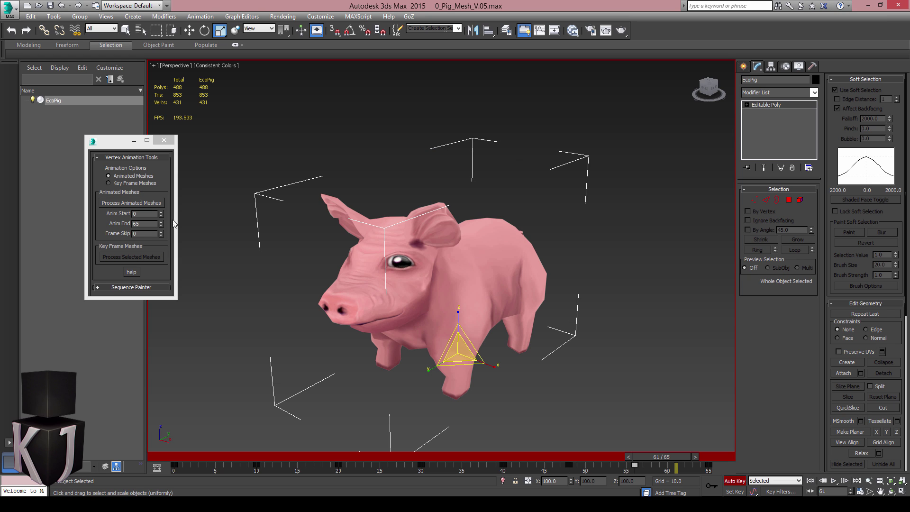
- Process the animated mesh for frames 0 to 65, saving the EXR texture output in the ExportImport folder
left_click(124, 204)
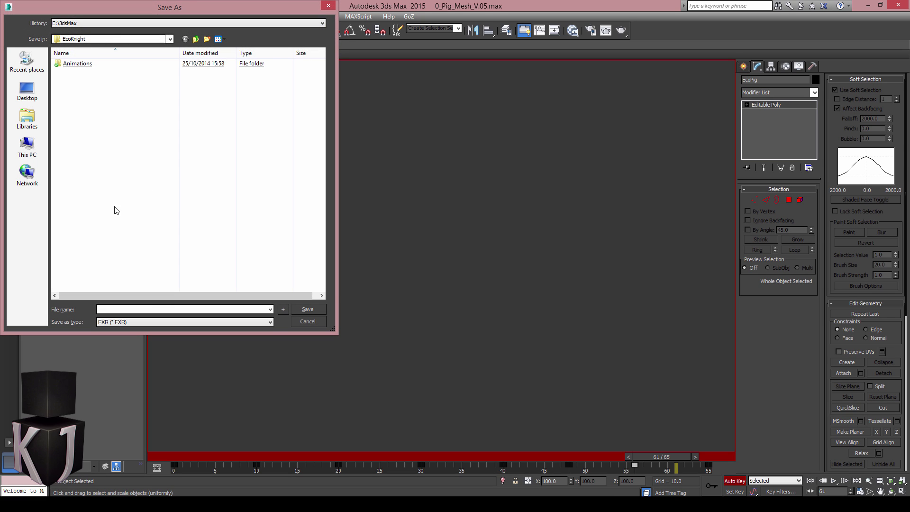
left_click(117, 24)
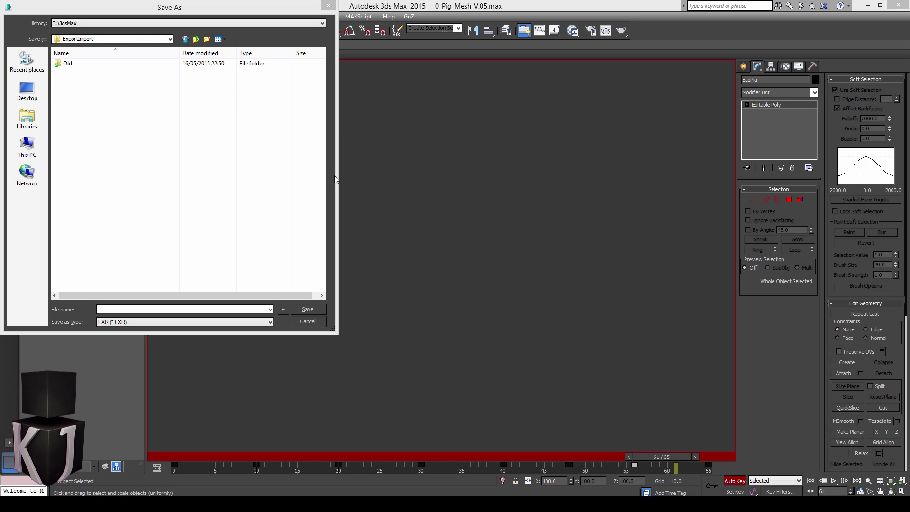
left_click(122, 144)
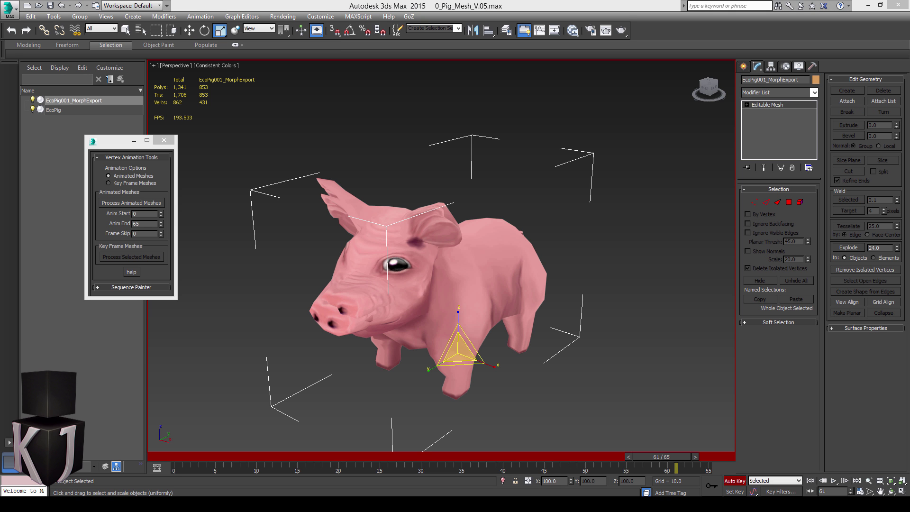
- Check the generated Pig_AnimTest_Normals.BMP and Pig_AnimTest.EXR files in the ExportImport folder, then return to 3ds Max
left_click_drag(909, 47, 489, 125)
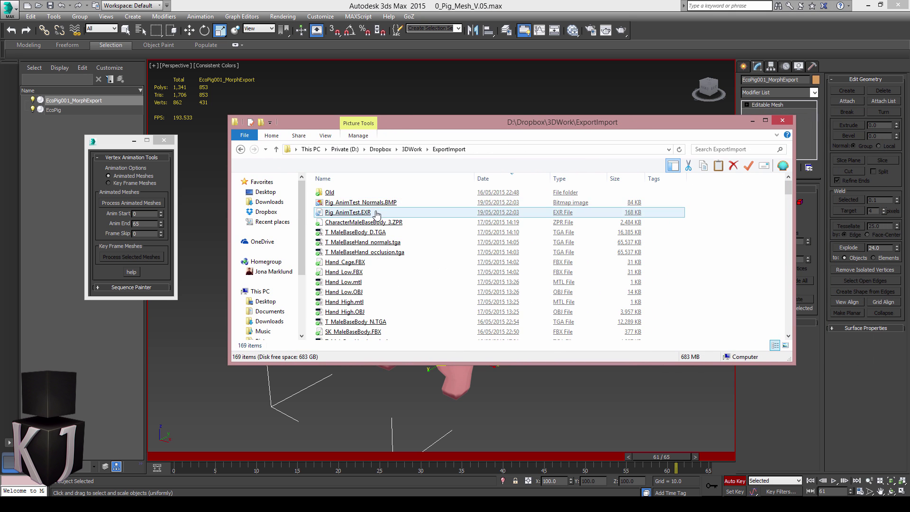
left_click(375, 204)
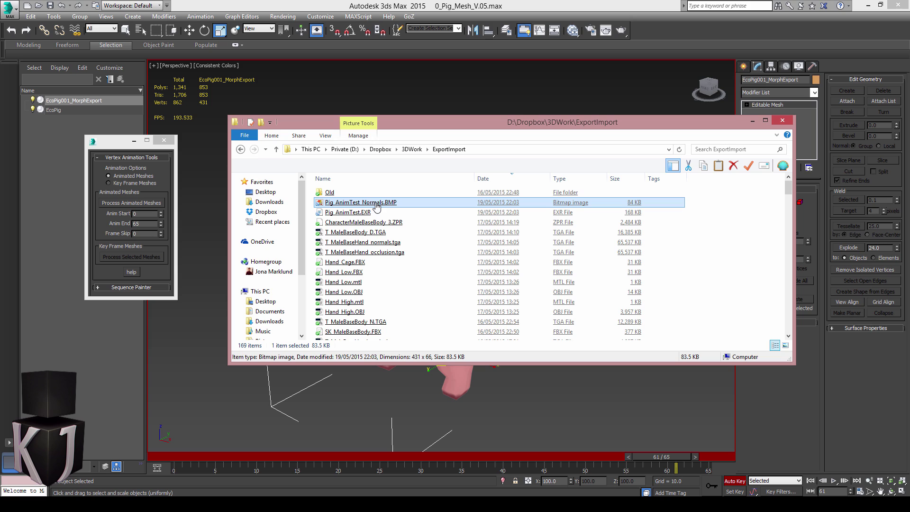
left_click(381, 214)
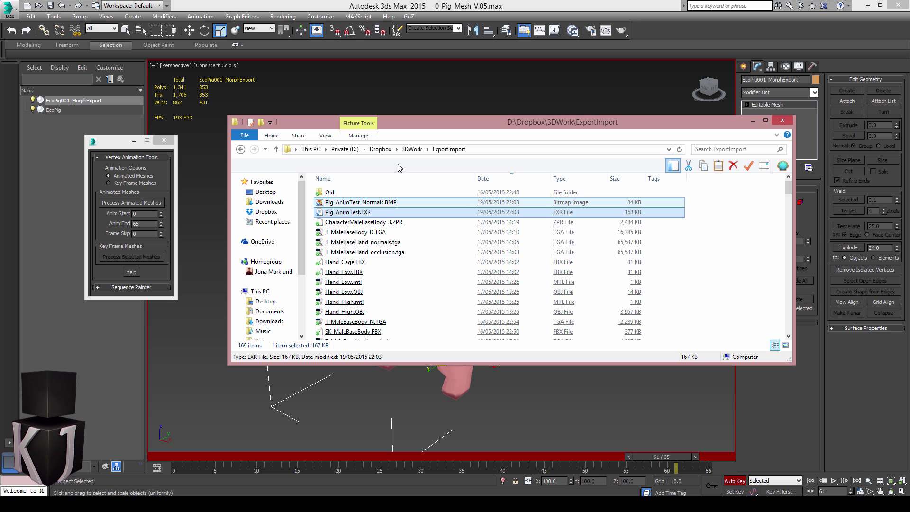
left_click(420, 83)
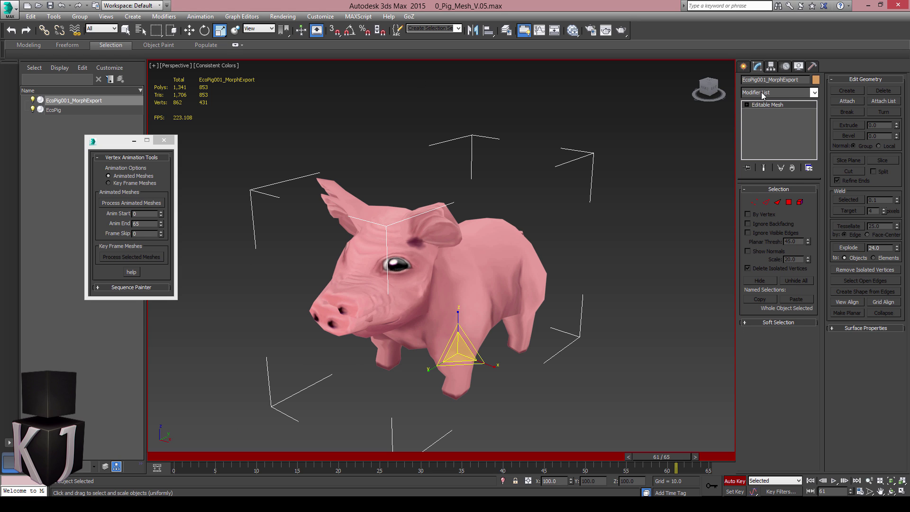
- Export the EcoPig001_MorphExport mesh to the export folder as FBX named SM_EcoPig_AnimVertTest_00, accepting the current FBX options
left_click_drag(799, 81, 819, 96)
left_click(10, 15)
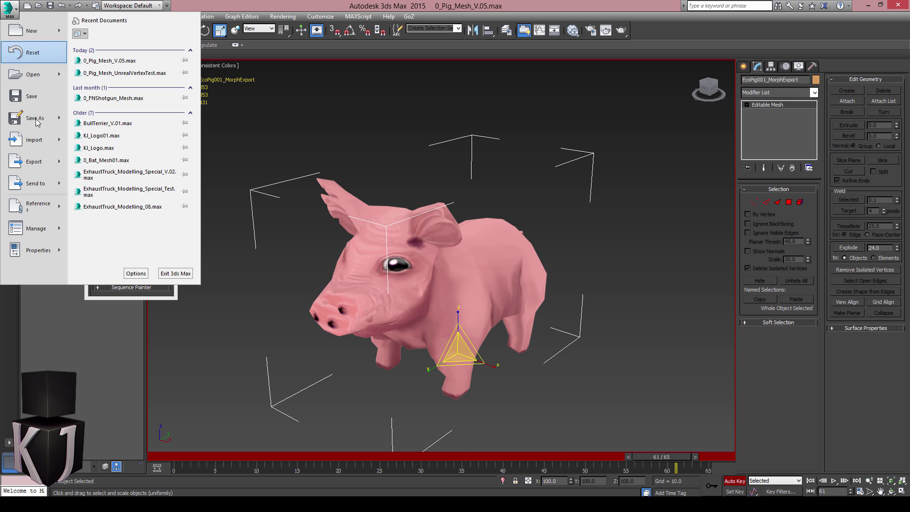
left_click(58, 162)
left_click(115, 91)
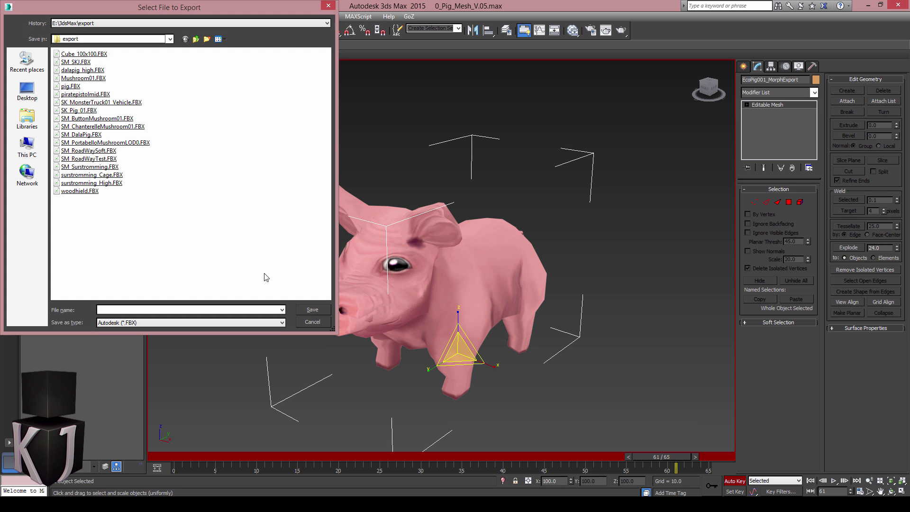
type("SM_EcoPig_AnimVertTest_00")
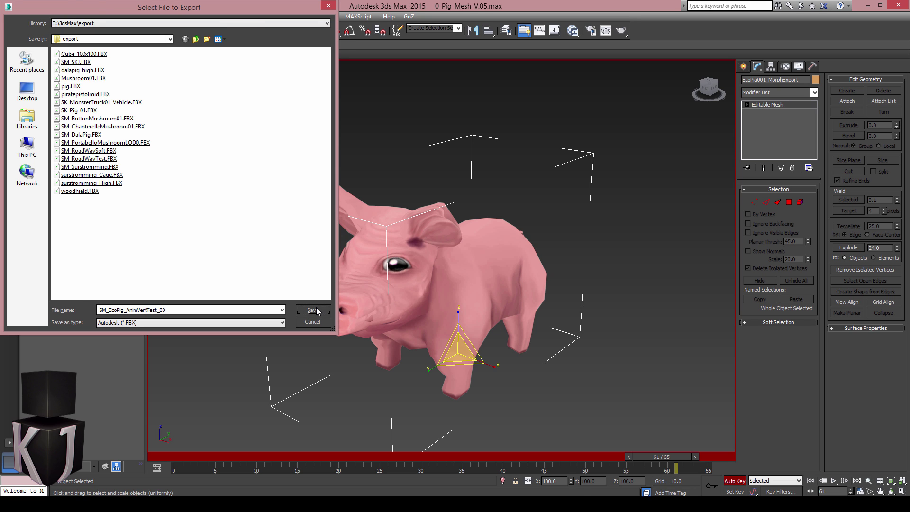
left_click(312, 310)
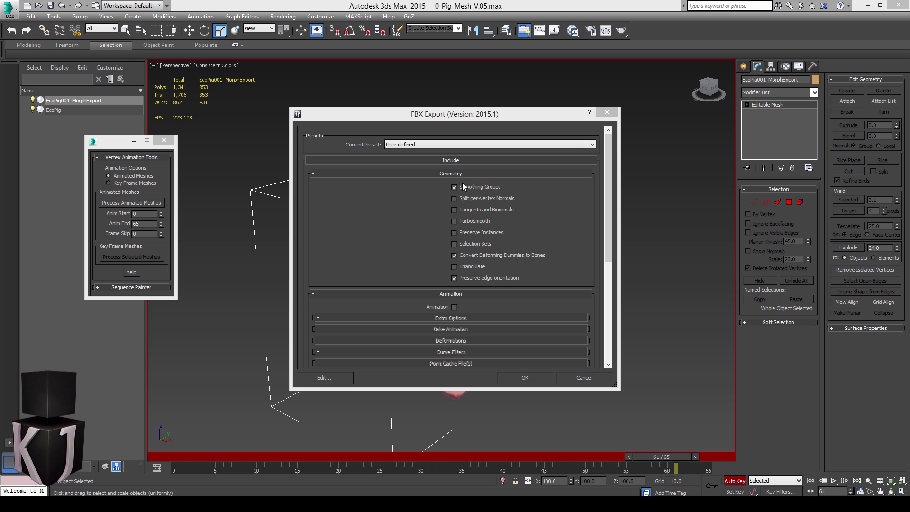
left_click(525, 377)
key("q")
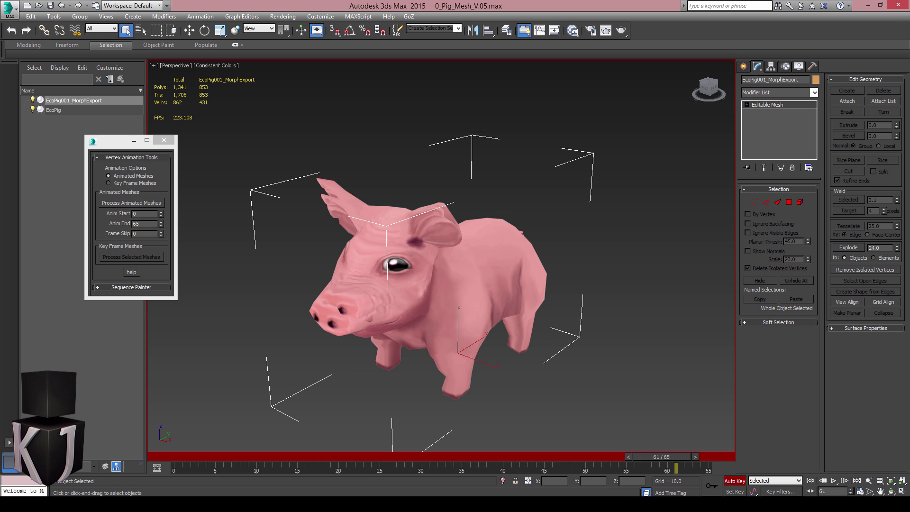